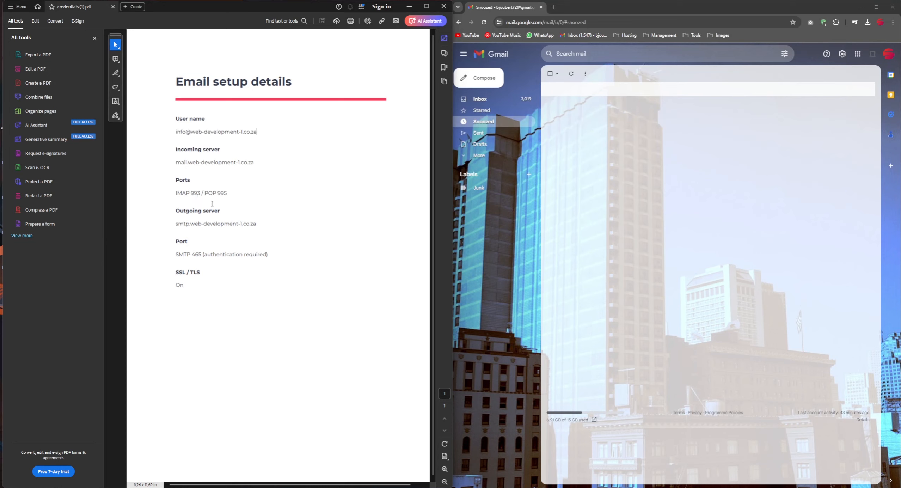
# Review the IMAP 993 and POP 995 ports and the outgoing server details in the setup PDF
pyautogui.moveTo(199, 195); pyautogui.dragTo(228, 194)
pyautogui.click(198, 195)
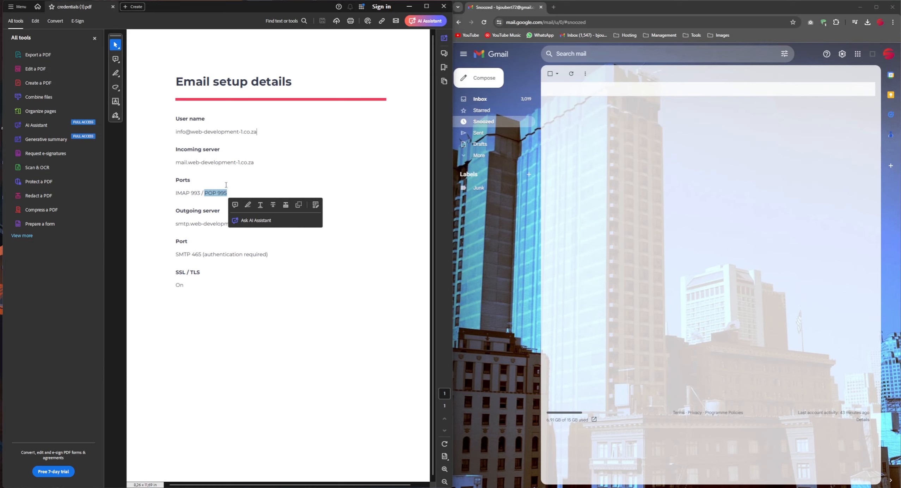
pyautogui.click(226, 185)
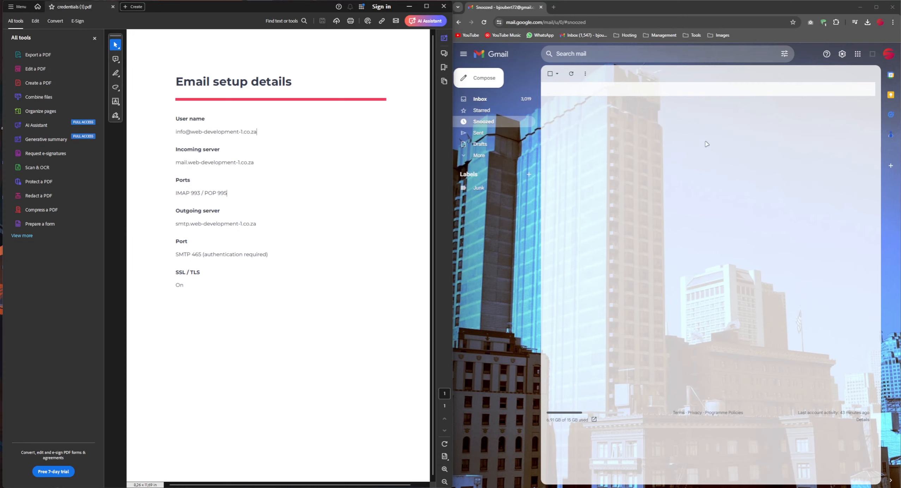
pyautogui.moveTo(228, 193); pyautogui.dragTo(204, 194)
pyautogui.click(237, 194)
pyautogui.doubleClick(226, 194)
pyautogui.click(247, 177)
pyautogui.moveTo(177, 213); pyautogui.dragTo(198, 212)
pyautogui.click(198, 212)
# Go to Accounts and Import in the full Gmail settings and start adding a mail account
pyautogui.click(842, 54)
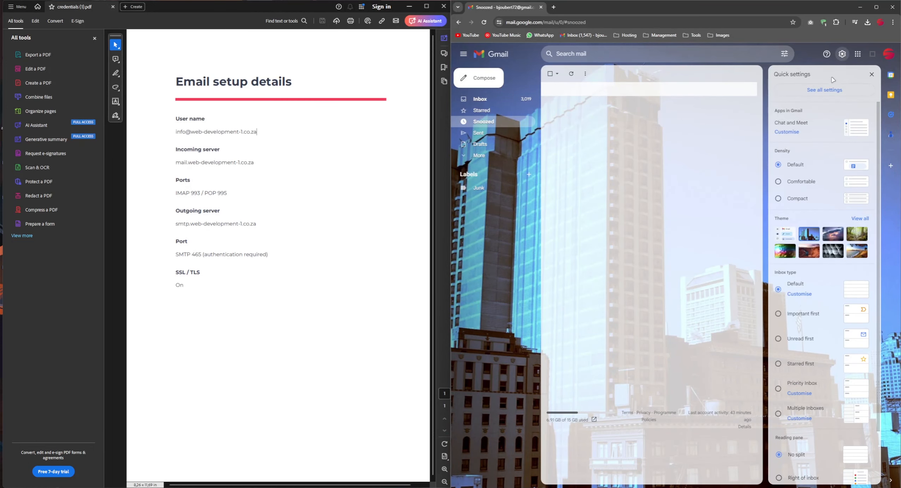
pyautogui.click(816, 92)
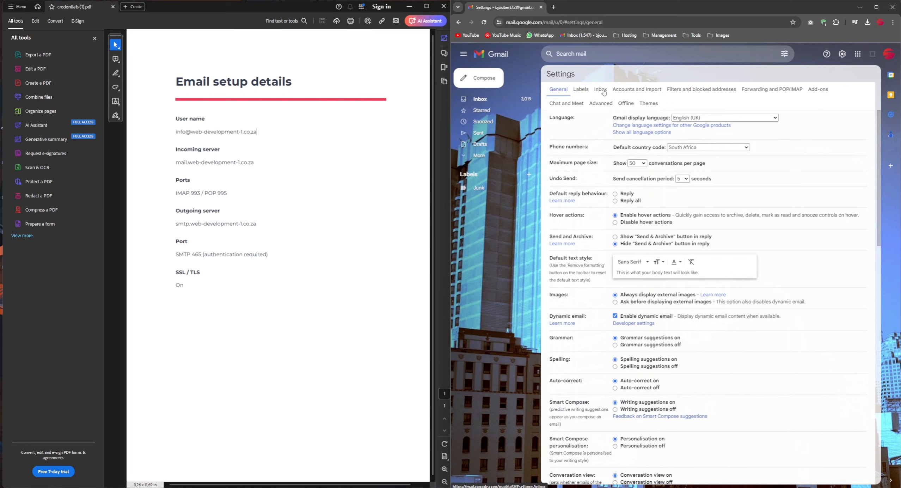
pyautogui.click(631, 91)
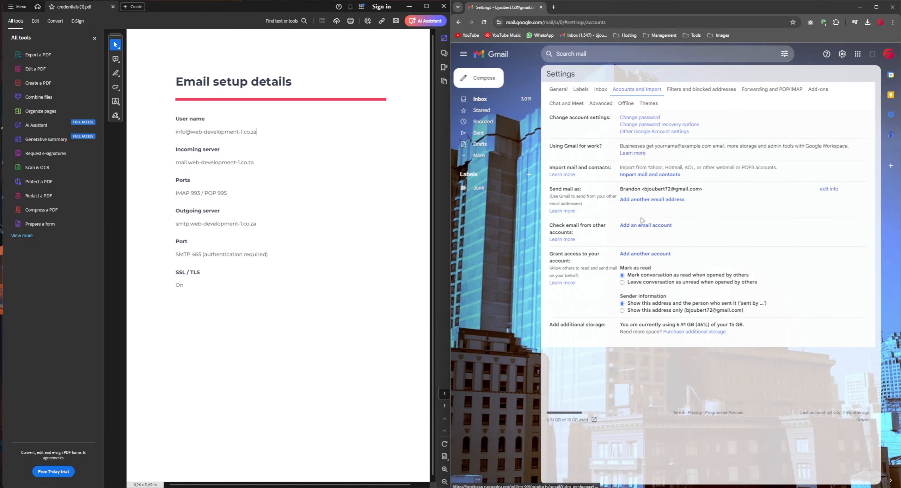
pyautogui.click(649, 229)
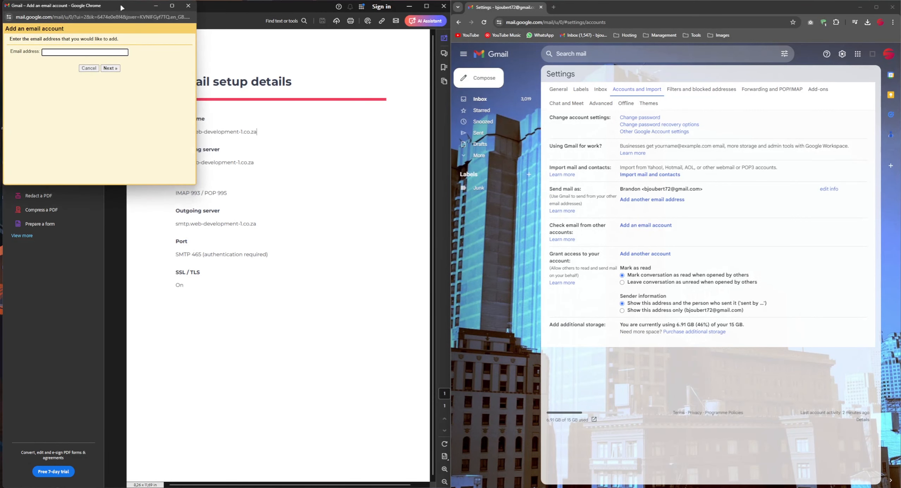
pyautogui.moveTo(126, 8); pyautogui.dragTo(529, 103)
pyautogui.moveTo(261, 132); pyautogui.dragTo(474, 146)
pyautogui.click(522, 163)
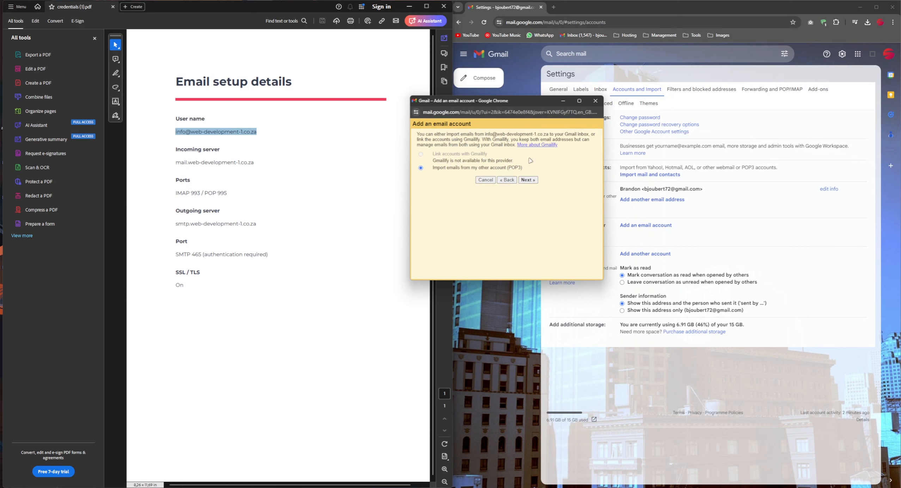
pyautogui.click(531, 180)
pyautogui.doubleClick(475, 155)
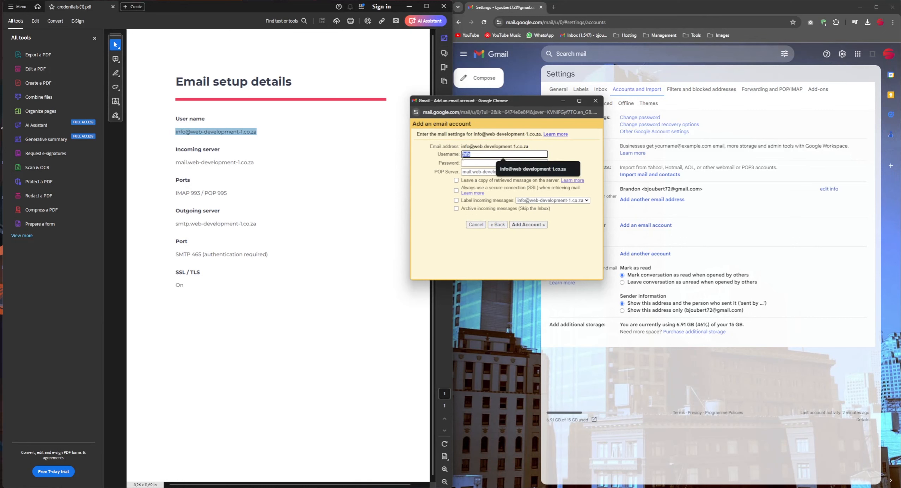
# Use the full address as username and paste in the account password
pyautogui.click(533, 169)
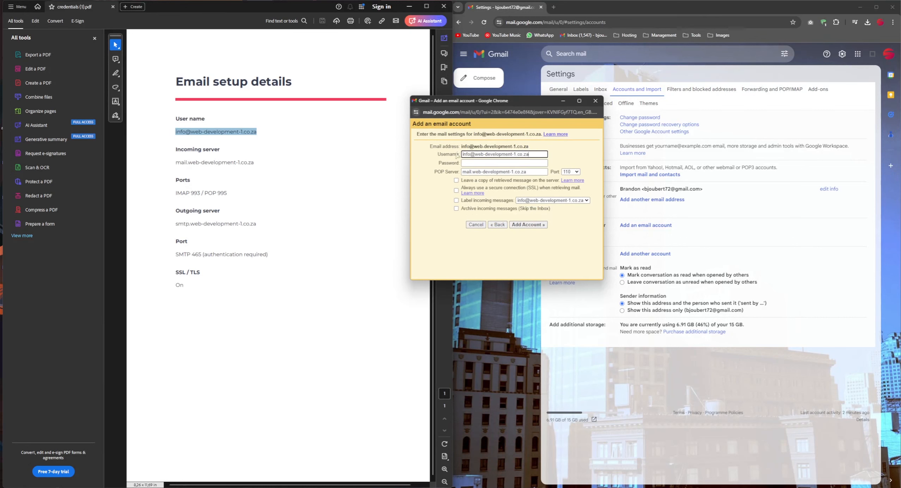
pyautogui.click(476, 162)
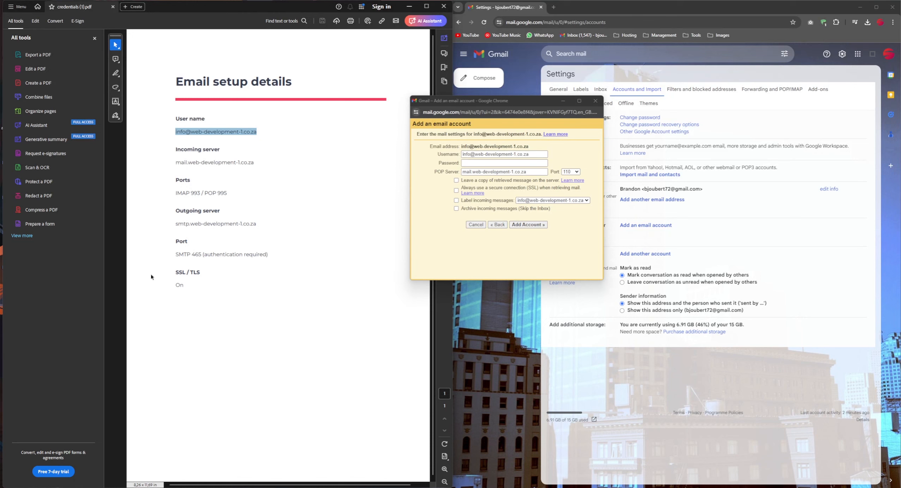
pyautogui.click(465, 163)
pyautogui.hotkey('ctrl', 'v')
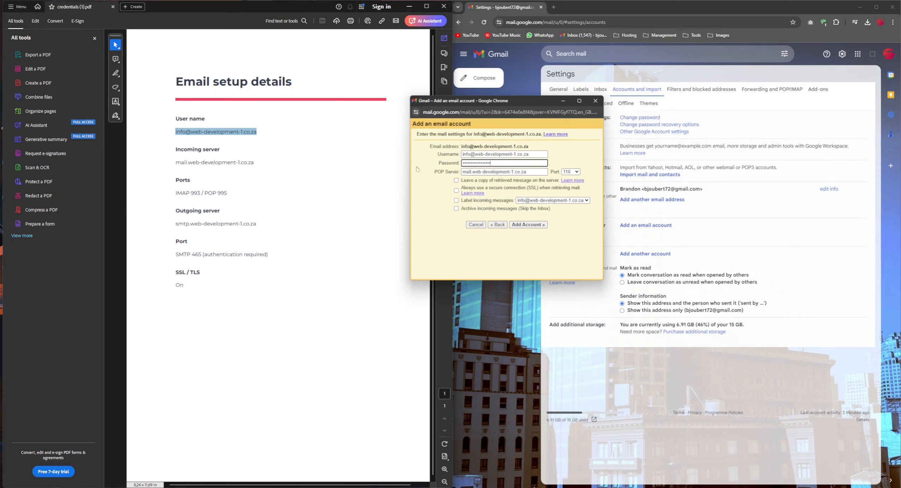
# Set port 995, tick Leave a copy, Always use SSL and Label incoming messages, and add the account
pyautogui.click(563, 172)
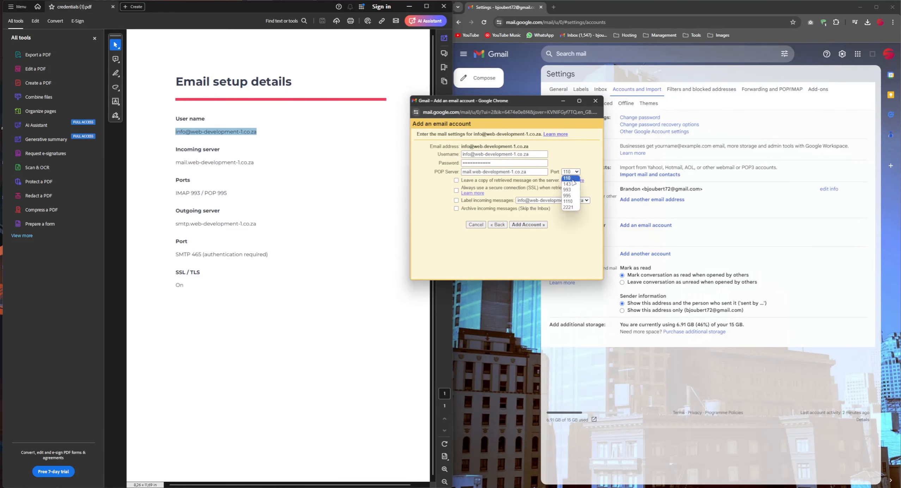
pyautogui.click(569, 189)
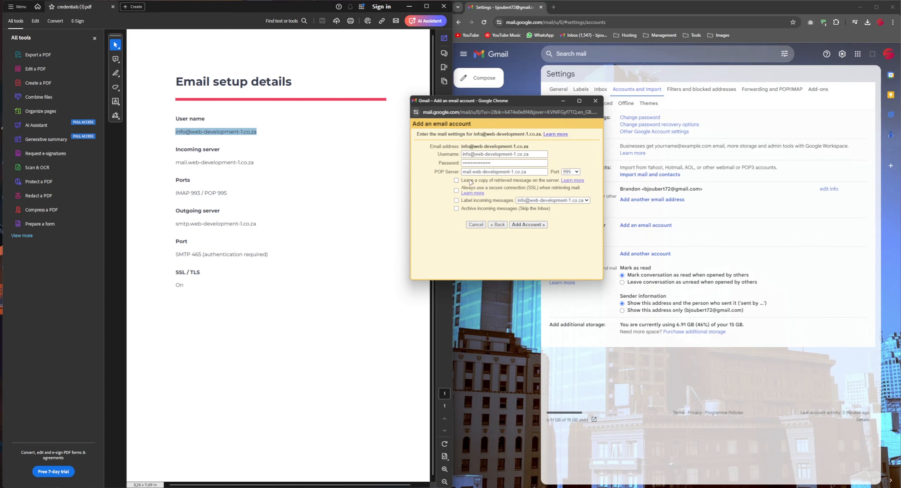
pyautogui.click(470, 181)
pyautogui.click(468, 191)
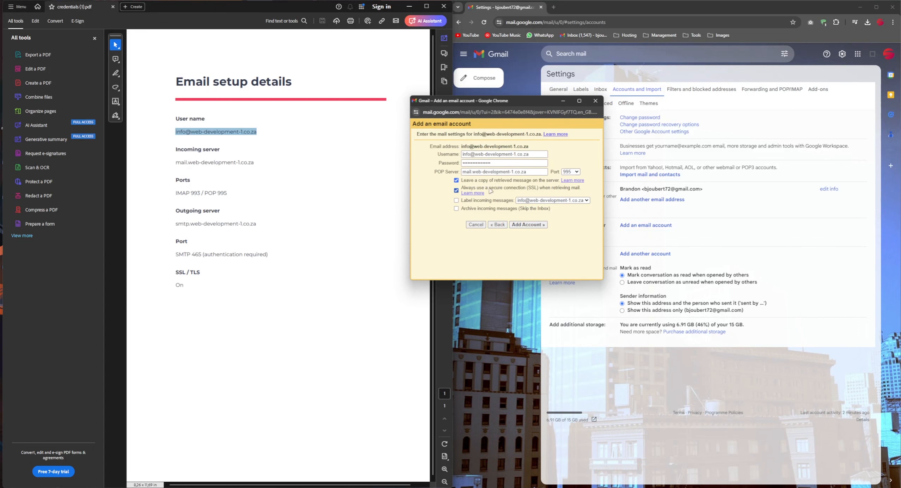
pyautogui.click(467, 201)
pyautogui.click(527, 227)
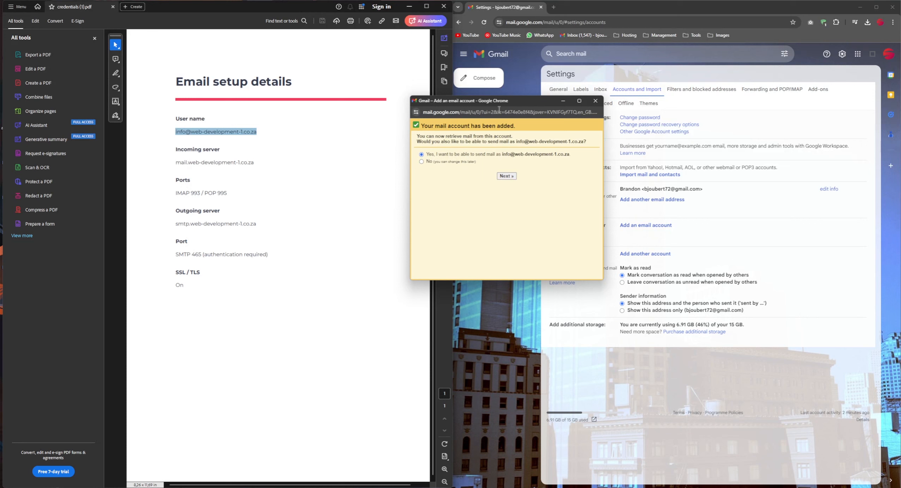
# Set the sender name to 'Example Name', keep it treated as an alias, and proceed to SMTP settings
pyautogui.click(513, 179)
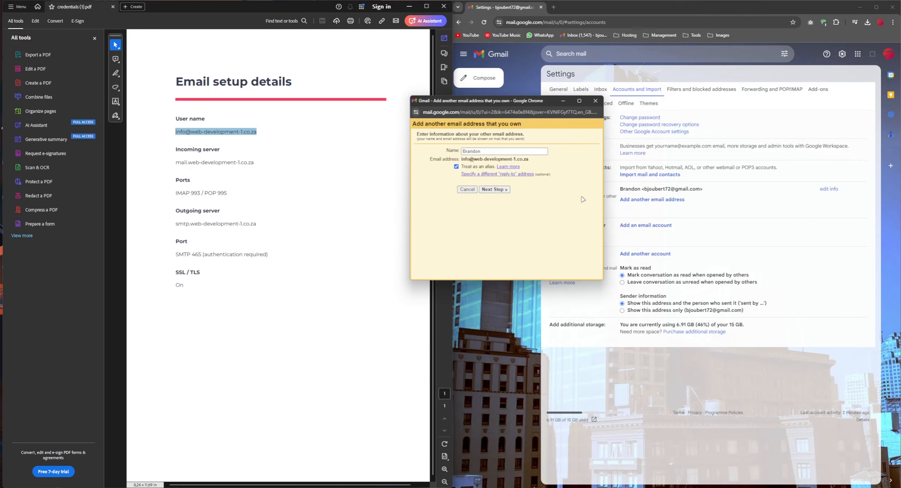
pyautogui.moveTo(482, 151); pyautogui.dragTo(462, 152)
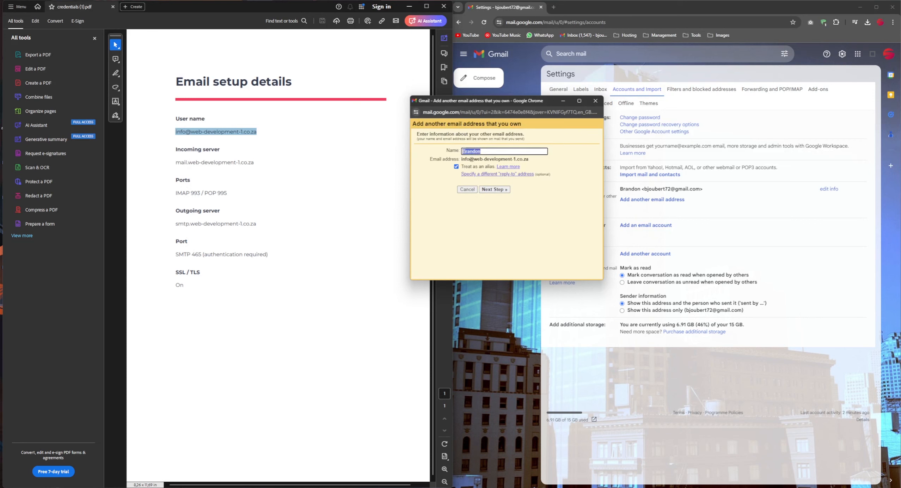
pyautogui.write('Example name')
pyautogui.moveTo(486, 151); pyautogui.dragTo(481, 151)
pyautogui.press('BackSpace')
pyautogui.moveTo(462, 151); pyautogui.dragTo(498, 152)
pyautogui.click(498, 152)
pyautogui.moveTo(461, 159); pyautogui.dragTo(535, 161)
pyautogui.click(535, 160)
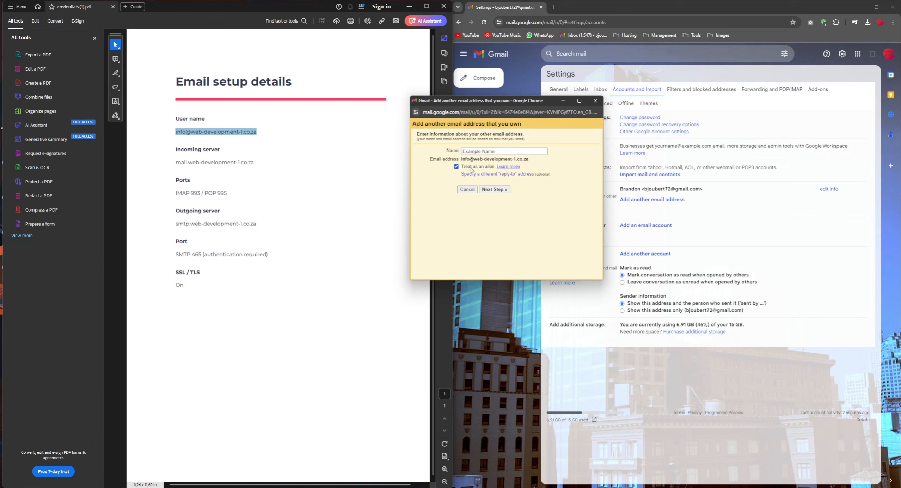
pyautogui.click(493, 190)
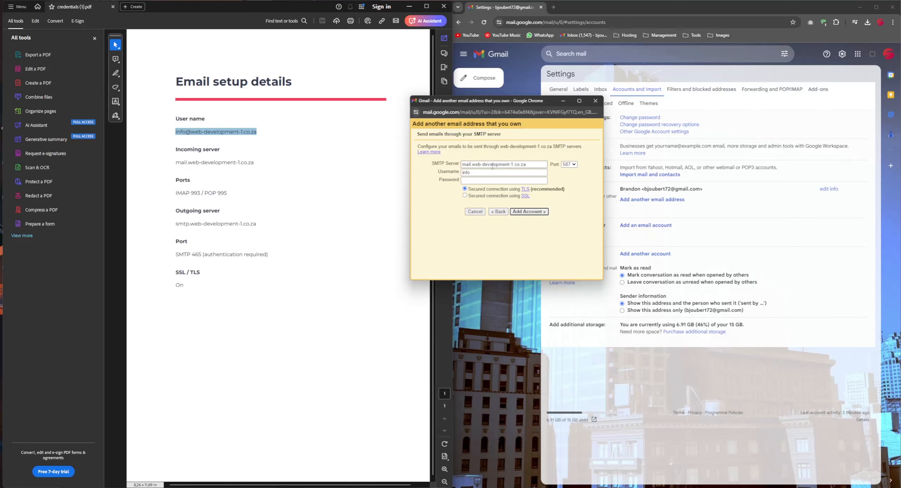
pyautogui.moveTo(474, 100); pyautogui.dragTo(480, 102)
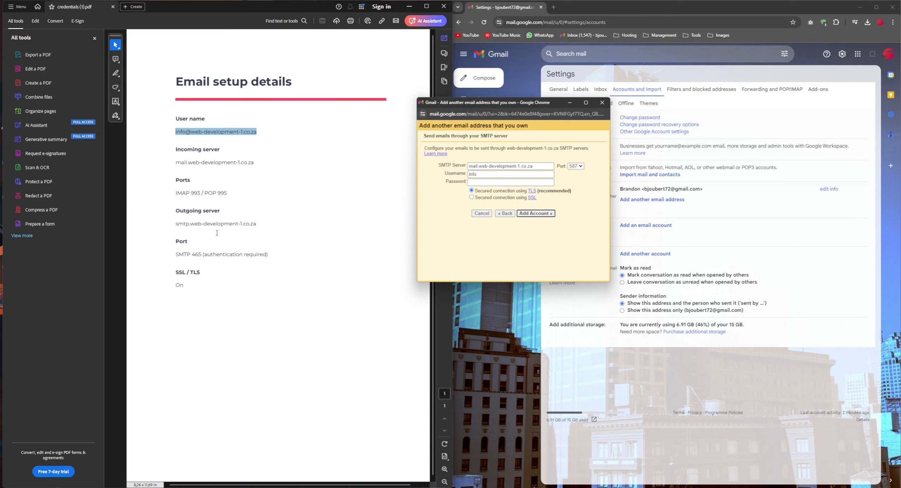
pyautogui.click(258, 223)
pyautogui.moveTo(179, 225); pyautogui.dragTo(175, 224)
pyautogui.hotkey('ctrl', 'c')
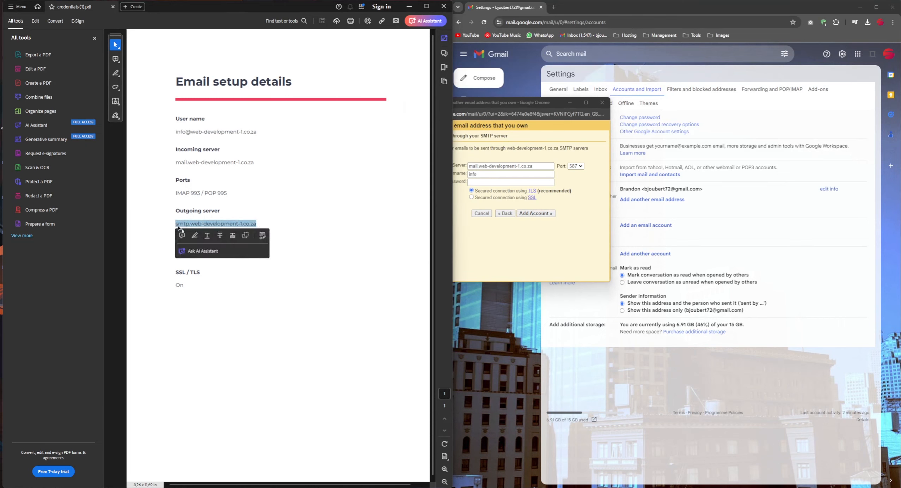
pyautogui.moveTo(539, 166); pyautogui.dragTo(473, 166)
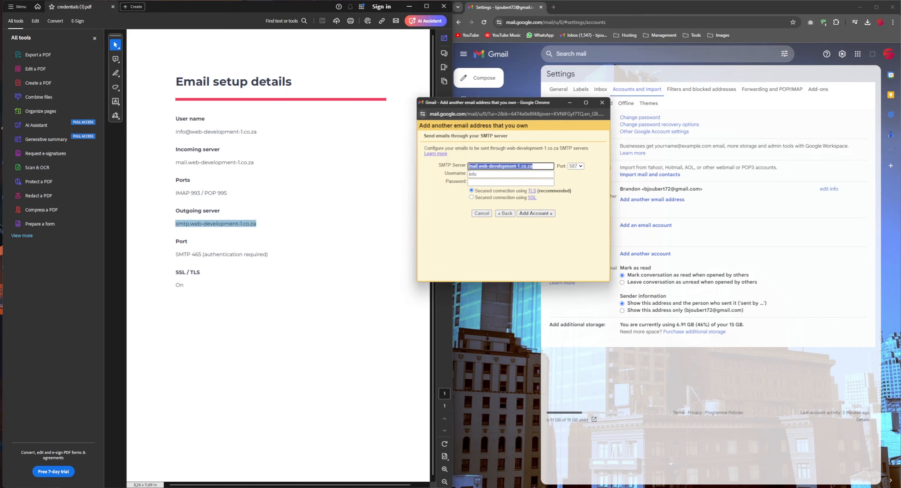
pyautogui.hotkey('ctrl', 'v')
pyautogui.moveTo(258, 132); pyautogui.dragTo(175, 133)
pyautogui.hotkey('ctrl', 'c')
pyautogui.click(457, 173)
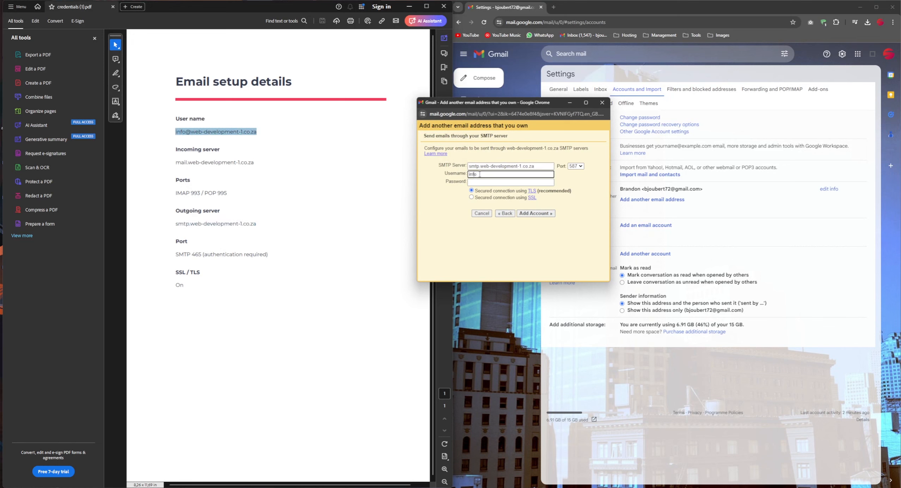
pyautogui.hotkey('ctrl', 'a')
pyautogui.hotkey('ctrl', 'v')
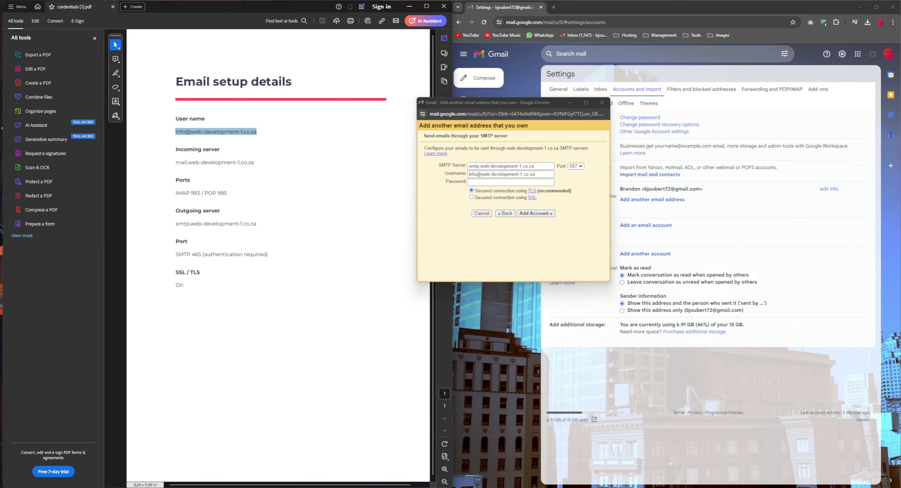
# Enter the password, choose SSL on port 465, and submit the SMTP details for verification
pyautogui.click(479, 181)
pyautogui.hotkey('ctrl', 'v')
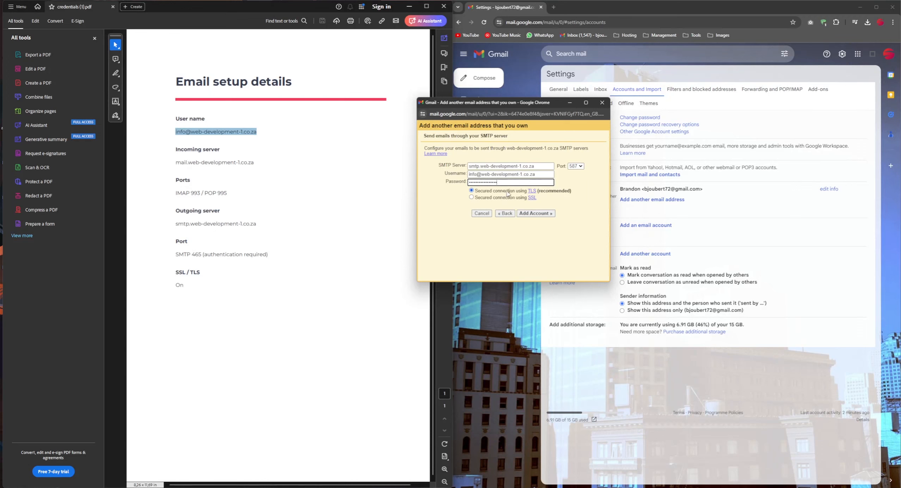
pyautogui.click(483, 199)
pyautogui.click(579, 169)
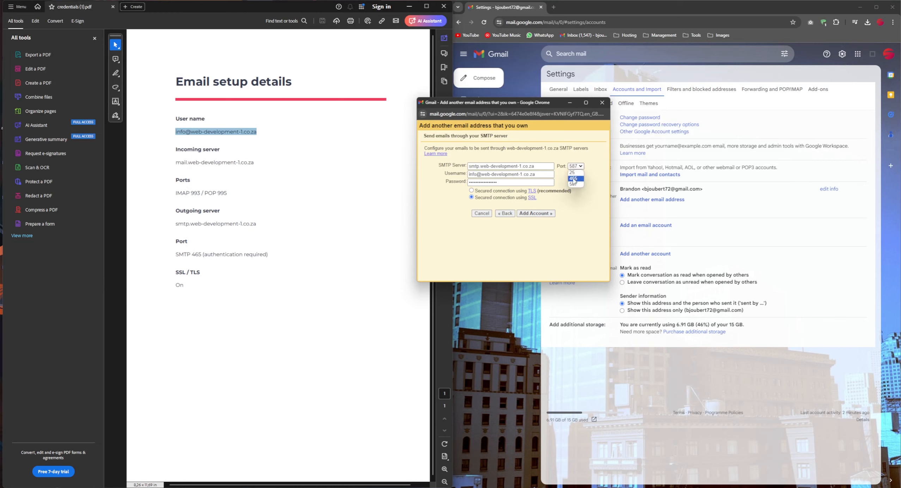
pyautogui.click(574, 178)
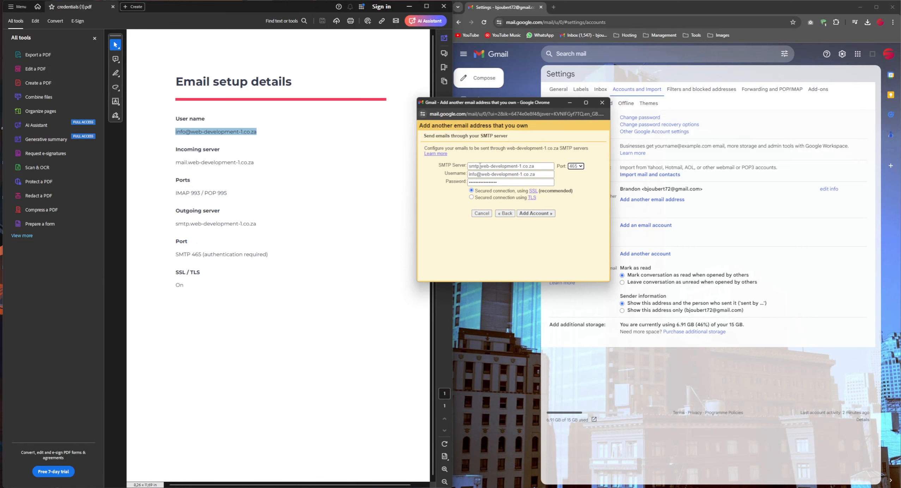
pyautogui.click(540, 214)
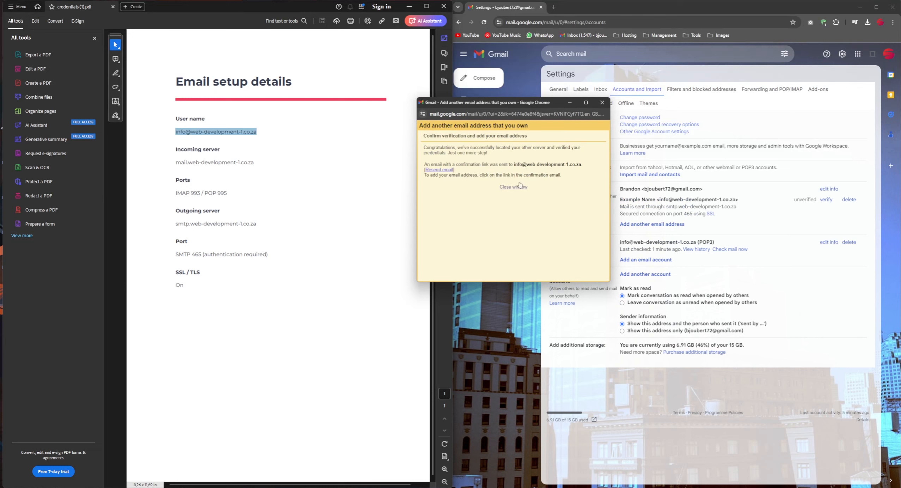
# Read the verification success message and move the popup aside over the PDF
pyautogui.moveTo(462, 148); pyautogui.dragTo(510, 148)
pyautogui.moveTo(532, 148); pyautogui.dragTo(505, 158)
pyautogui.click(505, 158)
pyautogui.moveTo(482, 107); pyautogui.dragTo(257, 109)
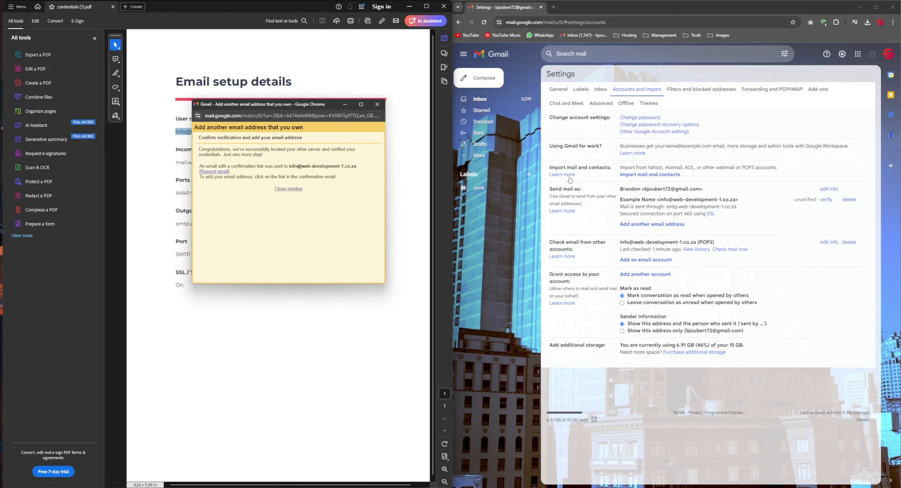
pyautogui.moveTo(679, 208); pyautogui.dragTo(722, 199)
pyautogui.click(725, 200)
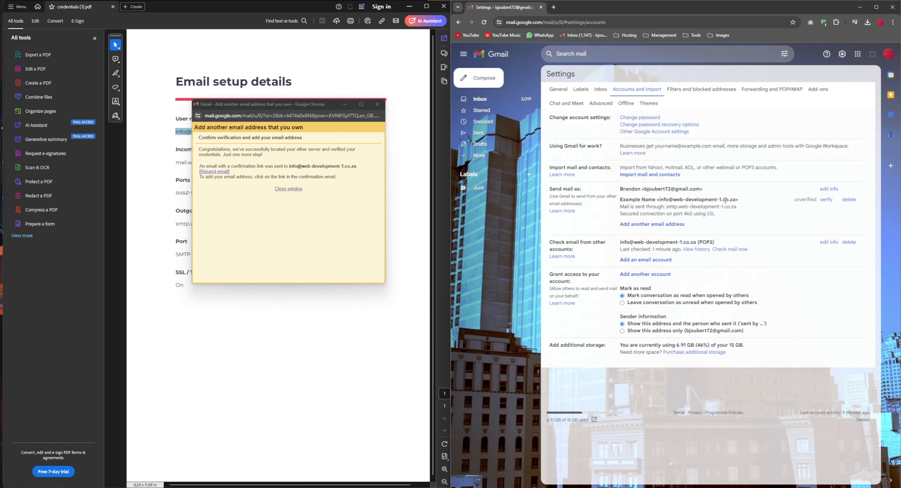
pyautogui.moveTo(797, 199); pyautogui.dragTo(813, 199)
pyautogui.click(812, 199)
pyautogui.click(483, 22)
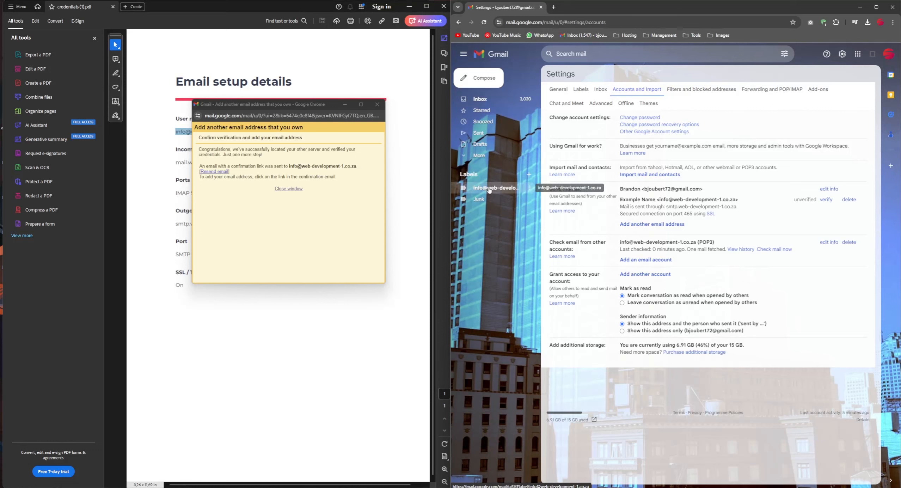
pyautogui.click(489, 188)
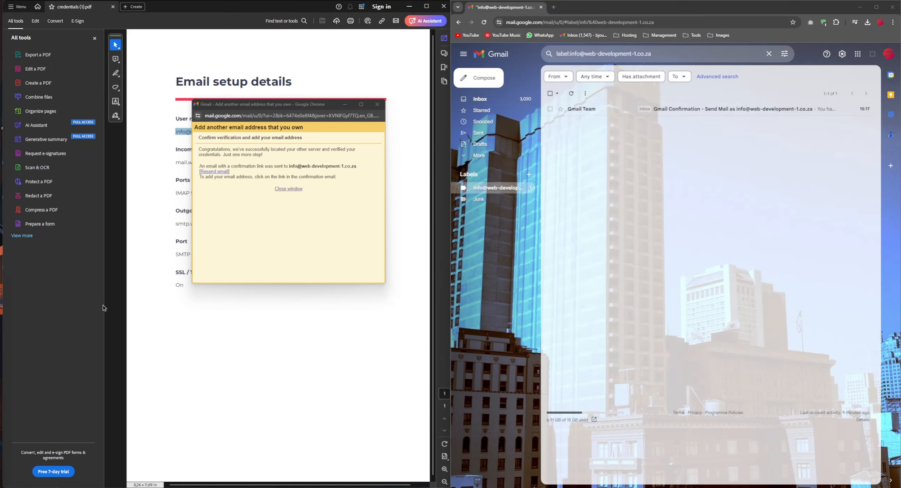
# Follow the Gmail Team email's confirmation link, then return to the label's message list
pyautogui.click(589, 113)
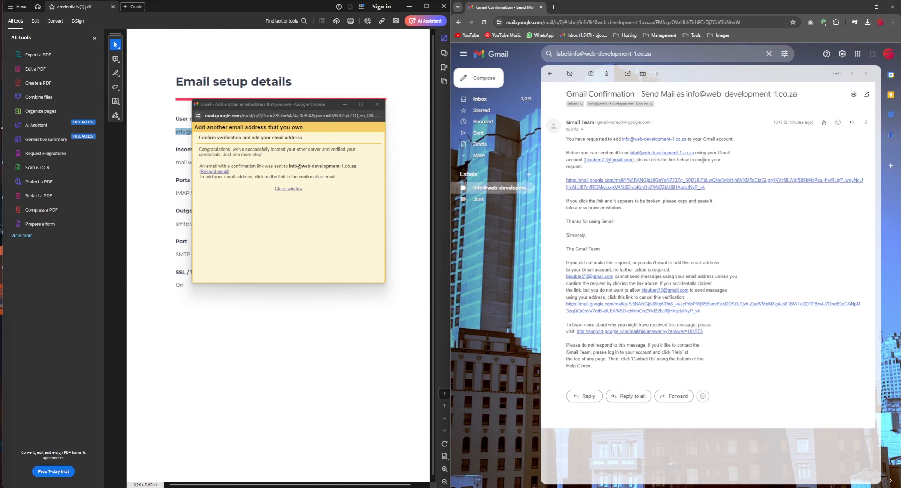
pyautogui.click(629, 182)
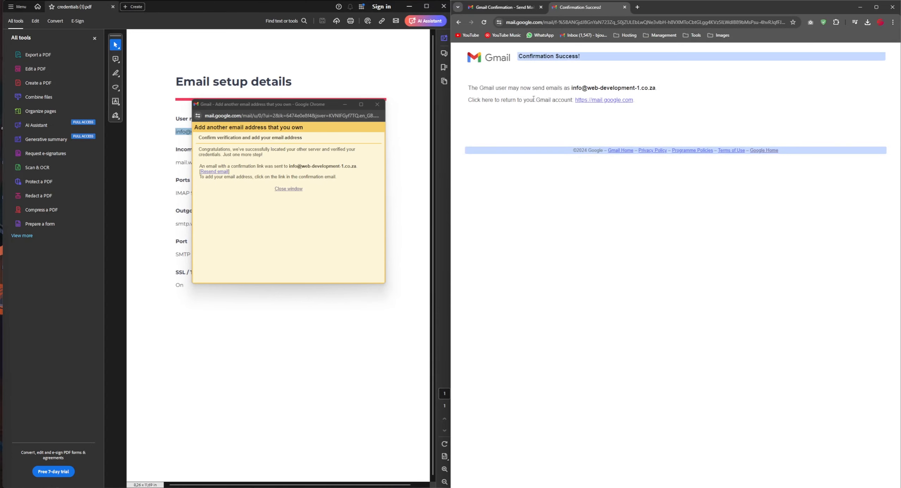
pyautogui.moveTo(472, 87); pyautogui.dragTo(645, 88)
pyautogui.click(588, 88)
pyautogui.click(576, 105)
pyautogui.moveTo(481, 100); pyautogui.dragTo(555, 100)
pyautogui.click(605, 87)
pyautogui.click(504, 10)
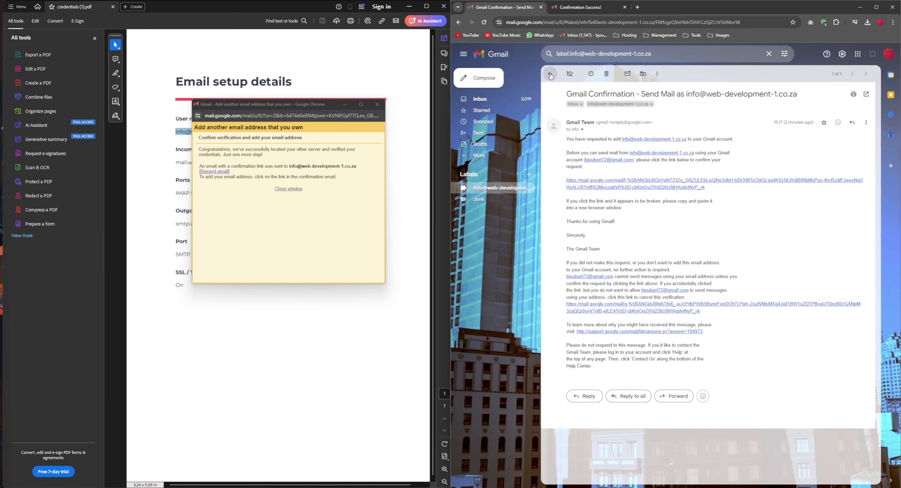
pyautogui.click(550, 73)
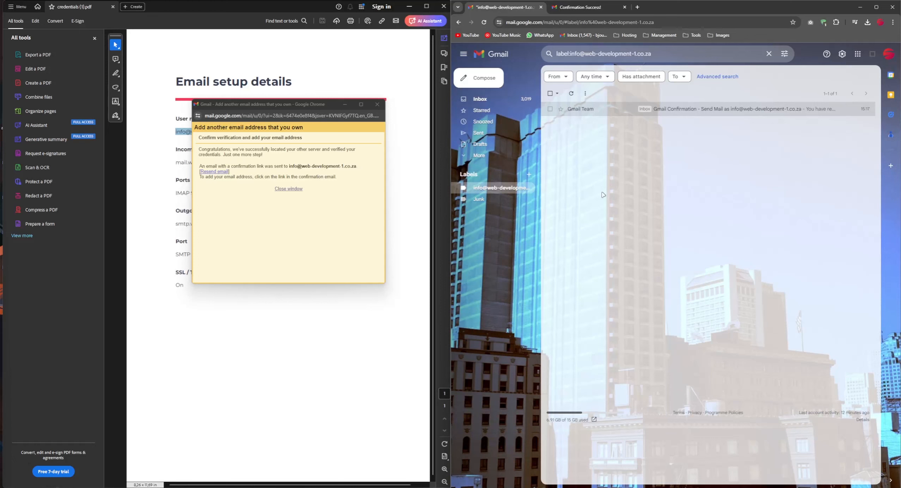
pyautogui.click(484, 81)
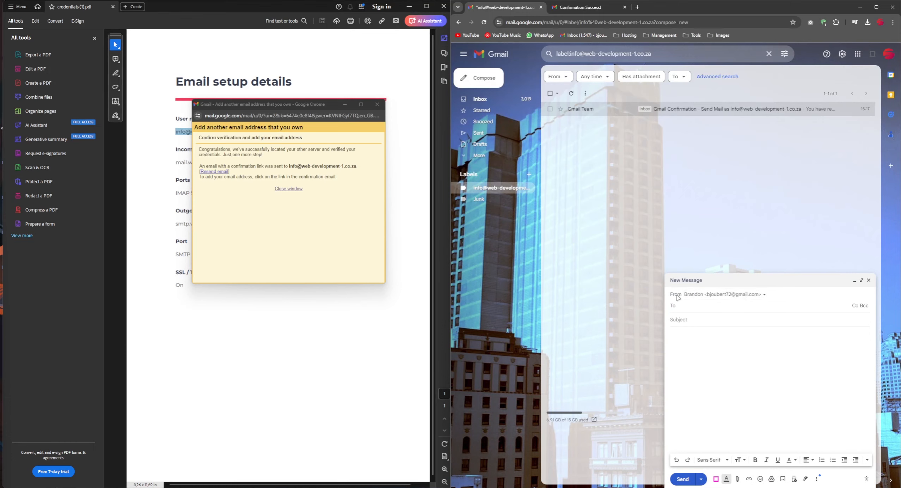
pyautogui.click(712, 296)
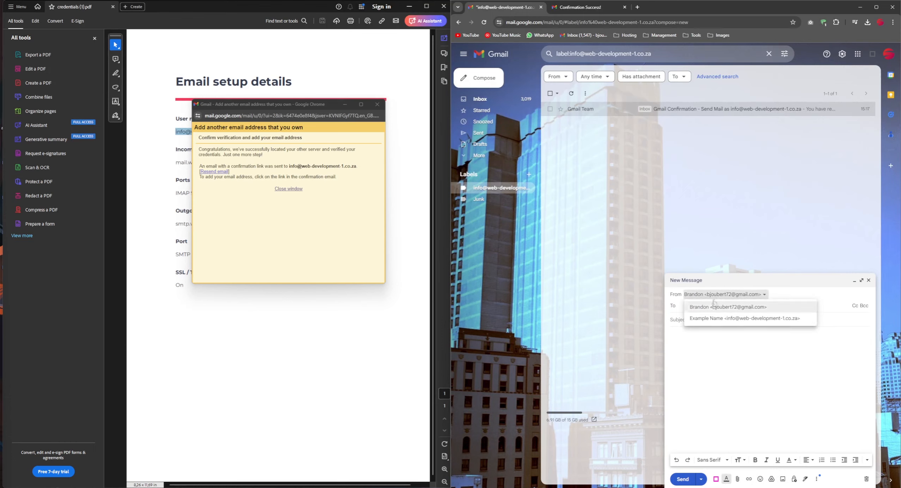
pyautogui.click(715, 319)
pyautogui.click(691, 306)
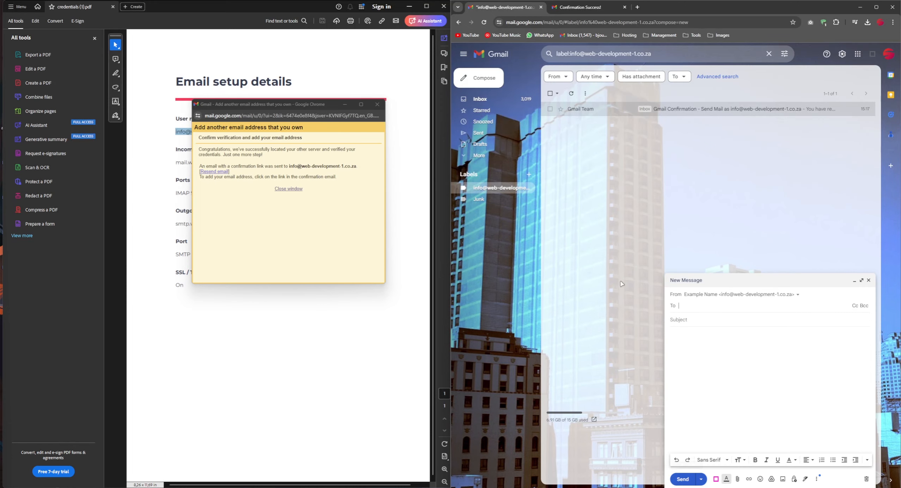
pyautogui.click(483, 22)
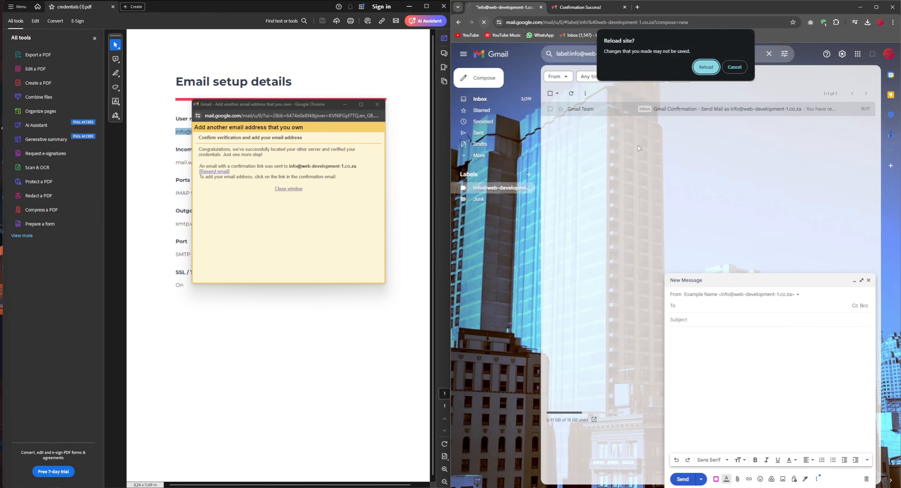
pyautogui.click(707, 67)
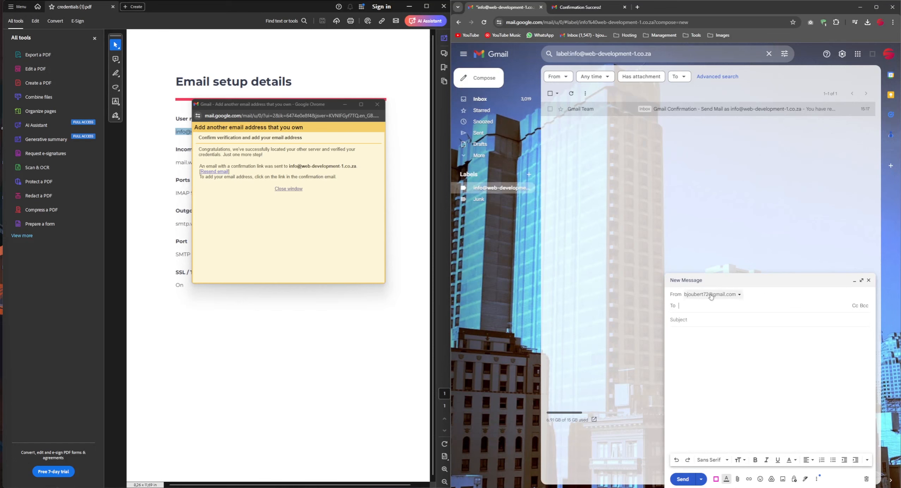
pyautogui.click(866, 478)
pyautogui.click(483, 81)
pyautogui.click(711, 295)
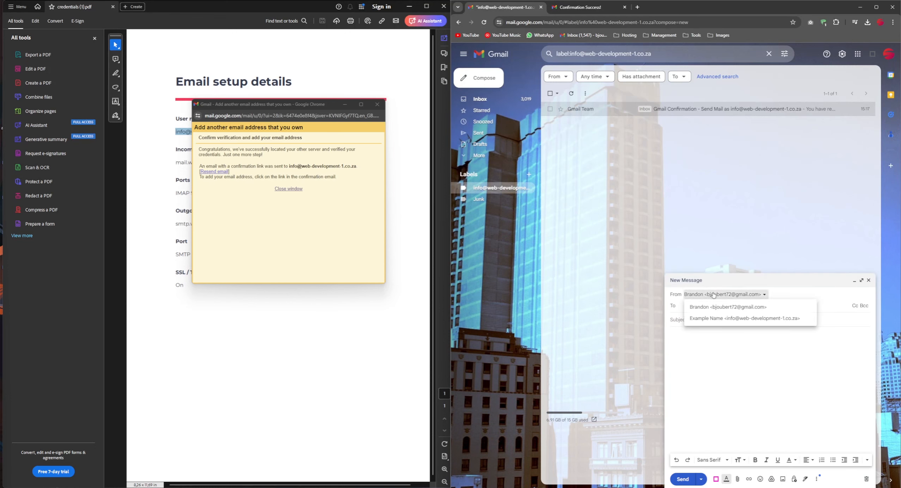
pyautogui.click(715, 319)
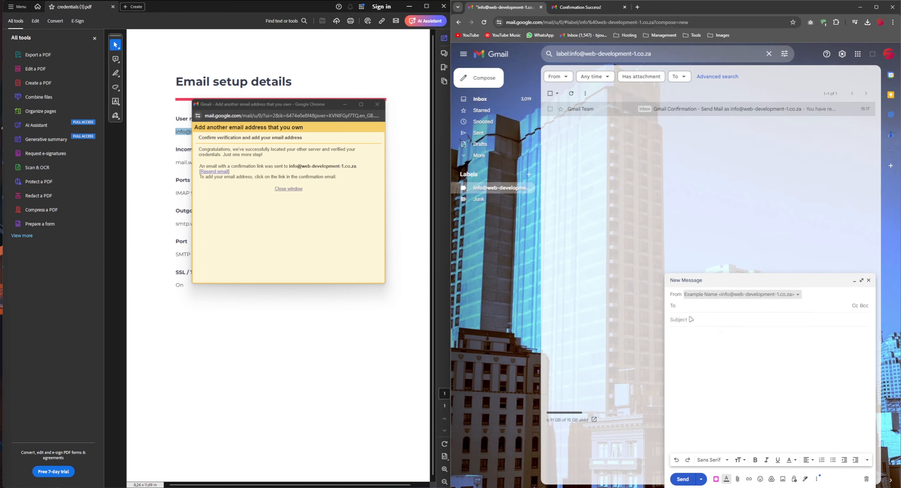